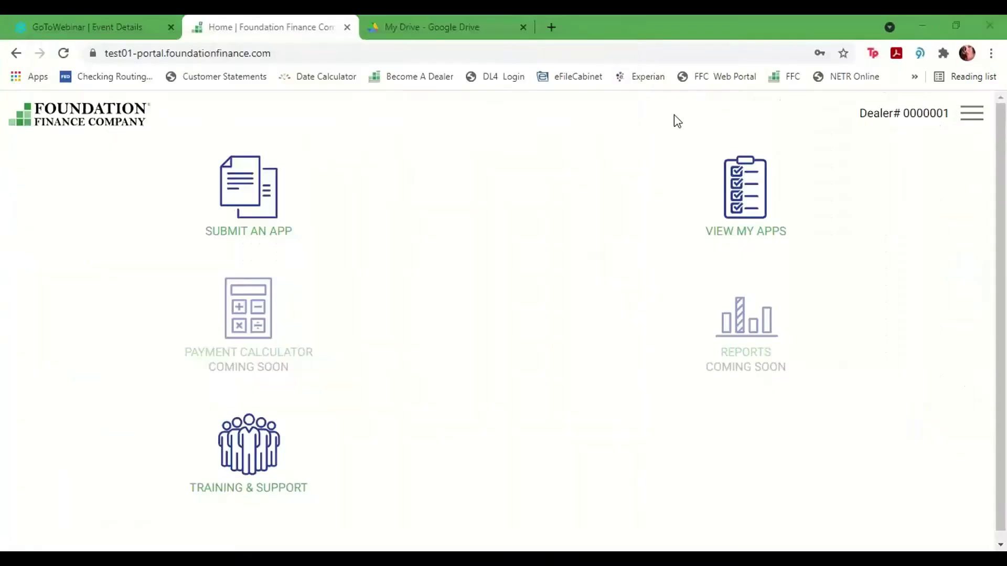
Bring the Foundation Finance dealer portal home page in front of the intro video
left_click(675, 119)
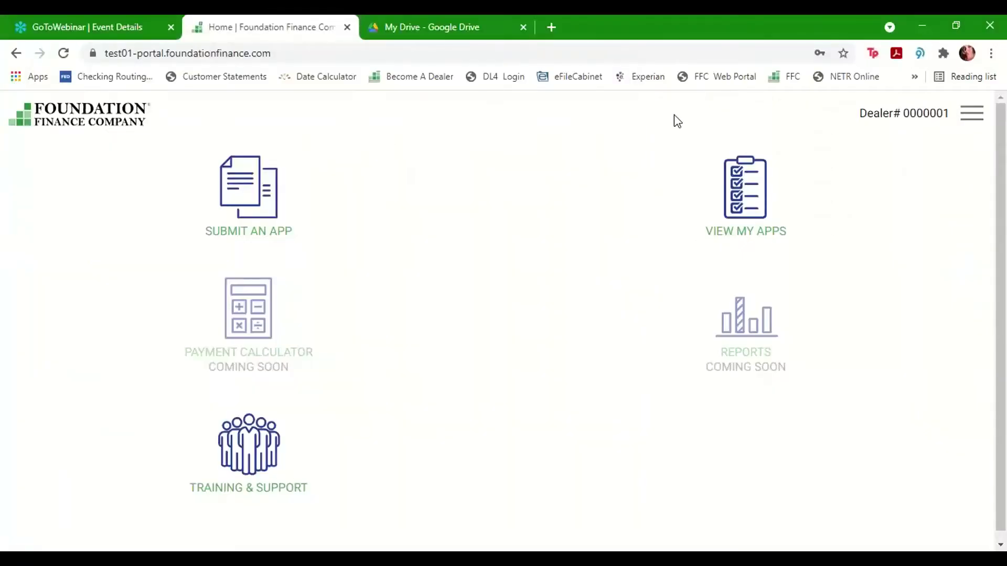
Start a new credit application with Submit an App on the home page
left_click(264, 196)
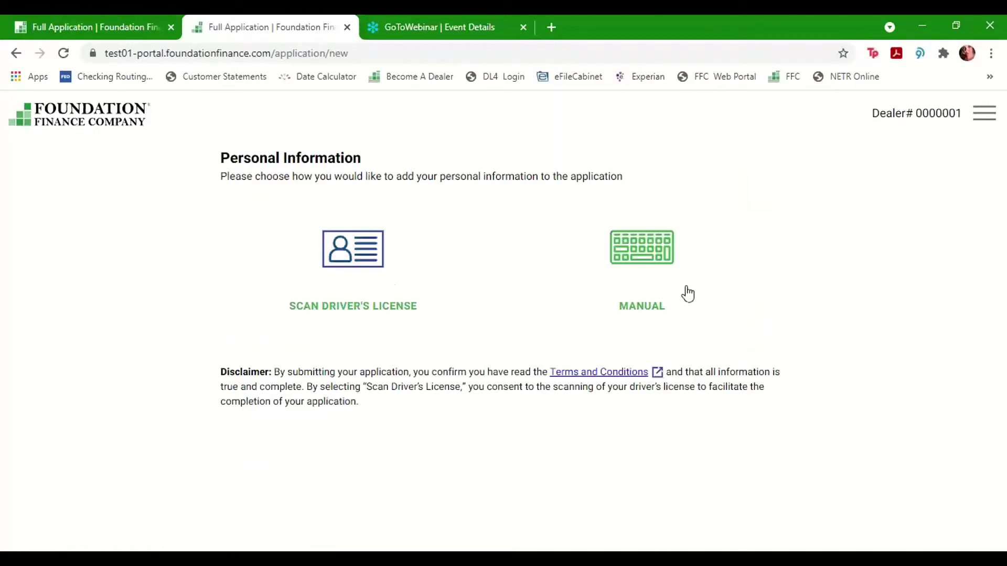
Choose manual entry and switch to the already-filled Full Application form
left_click(653, 255)
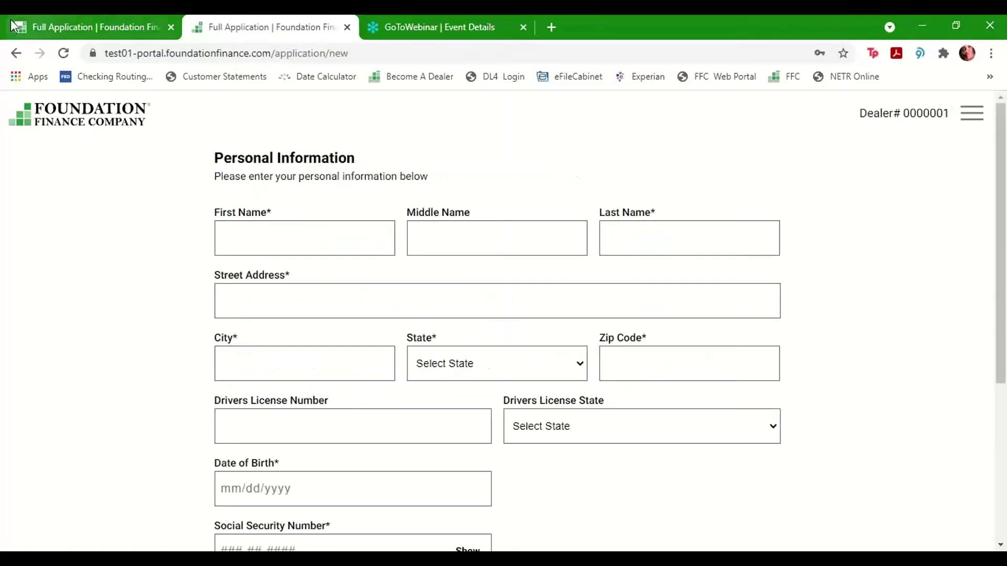
left_click(35, 29)
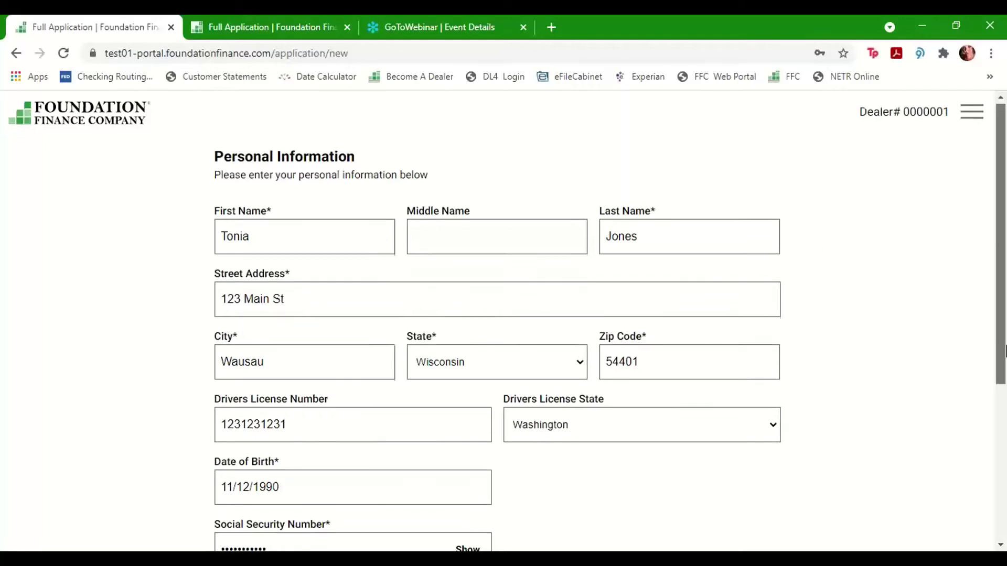
left_click_drag(1001, 351, 1004, 446)
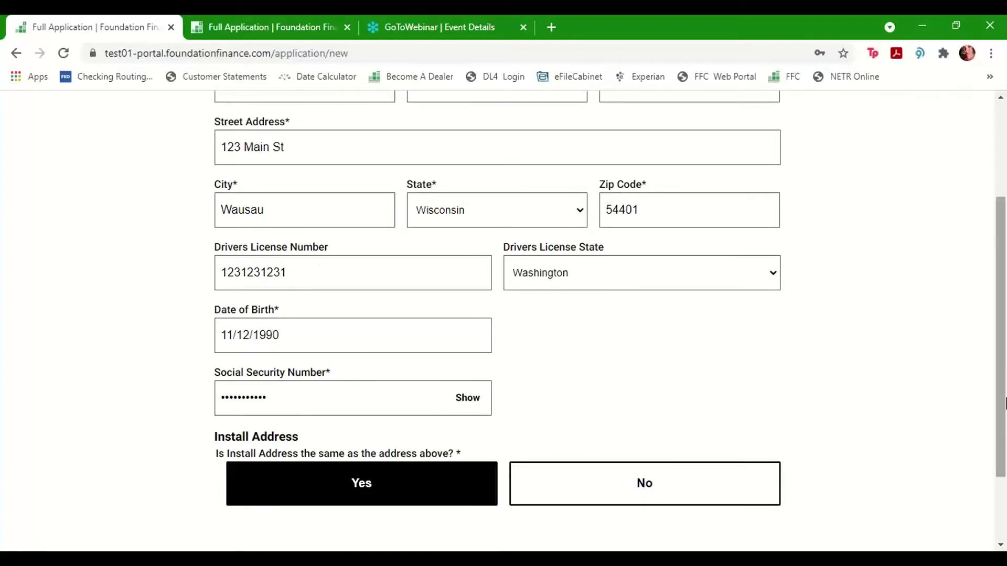
left_click_drag(1004, 403, 1004, 426)
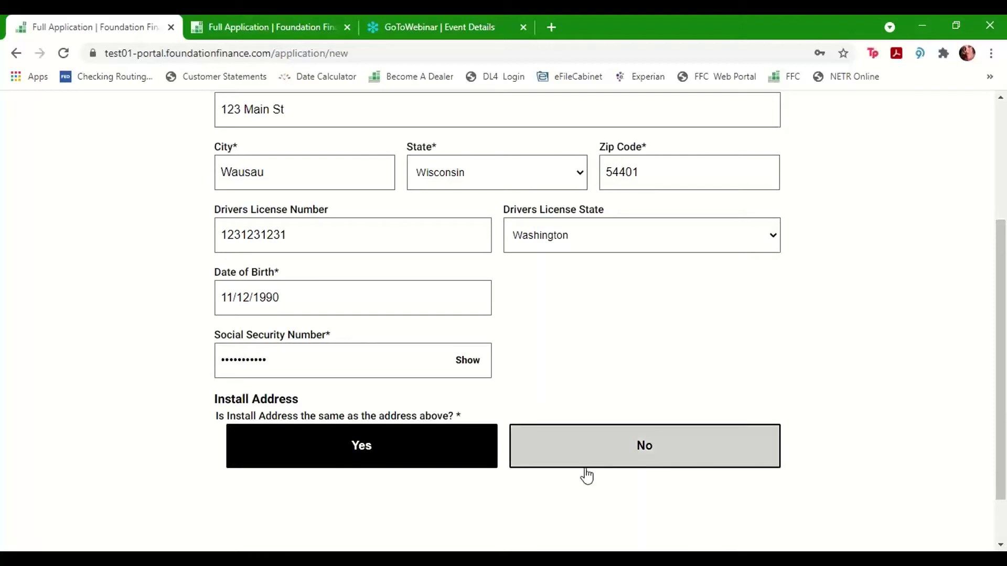
Set the install address to match the home address and save the personal details
left_click(601, 471)
scroll(1005, 375, "down", 4)
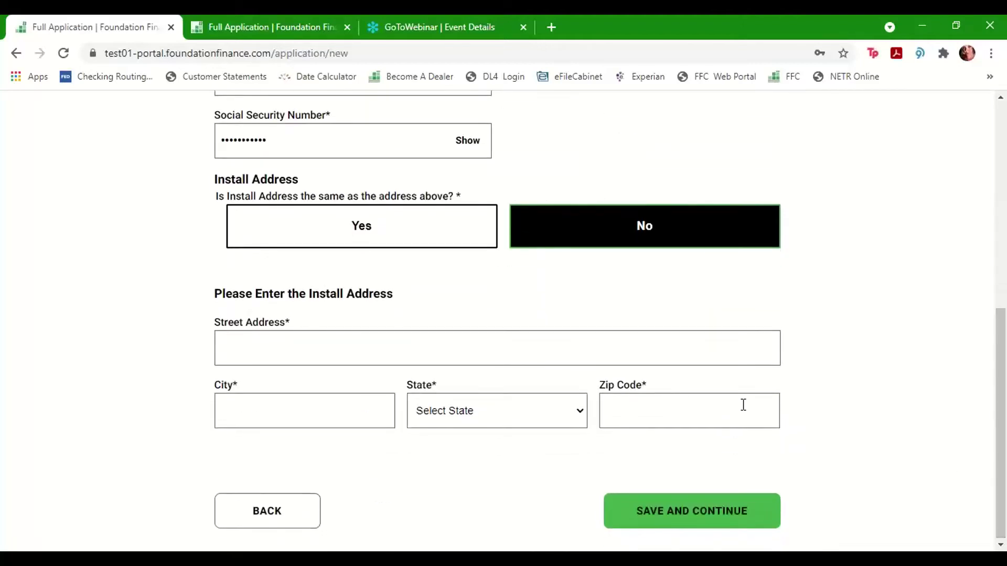
left_click(328, 237)
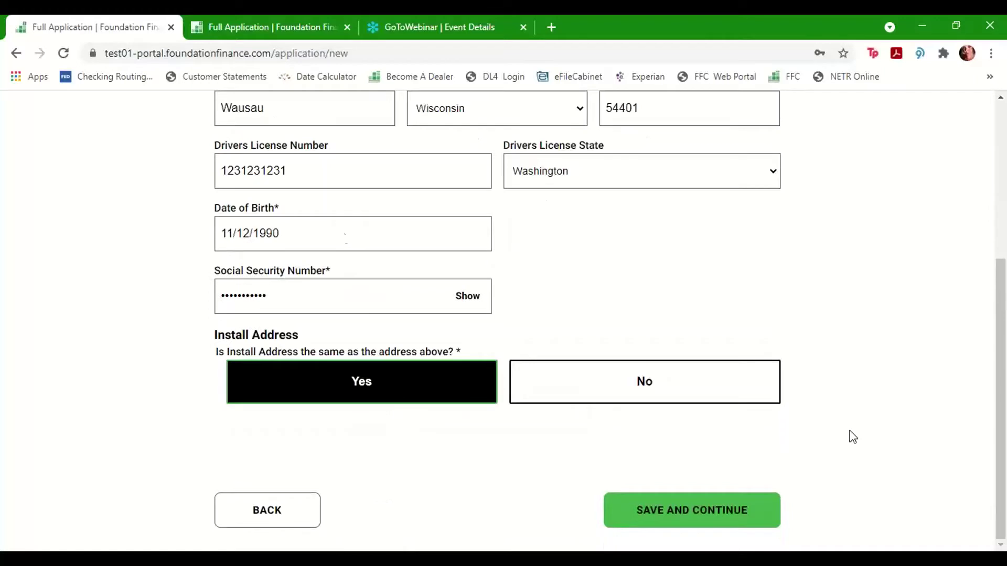
left_click(674, 509)
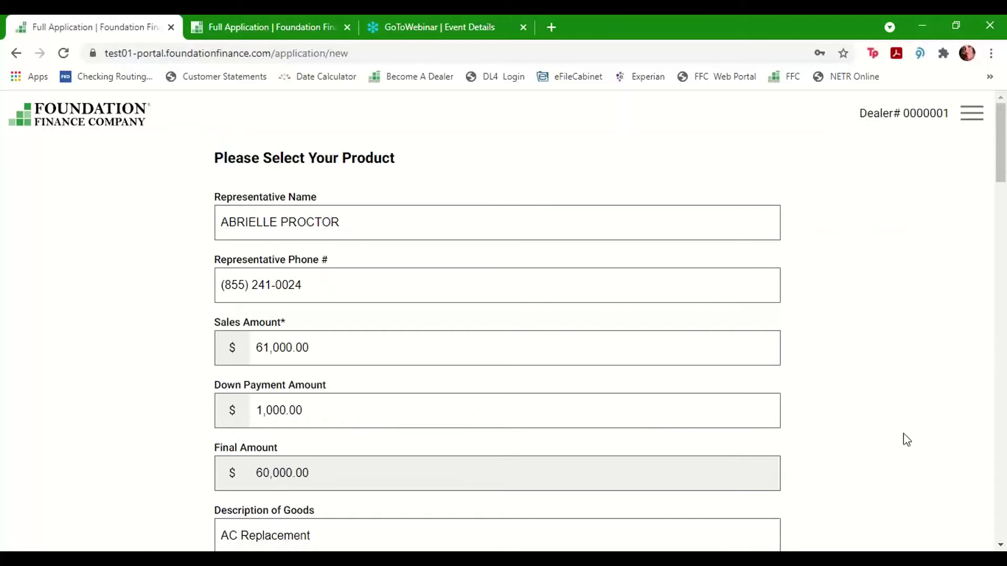
Save the HVAC product details with the $60,000.00 final amount
scroll(906, 442, "down", 1)
scroll(906, 442, "down", 4)
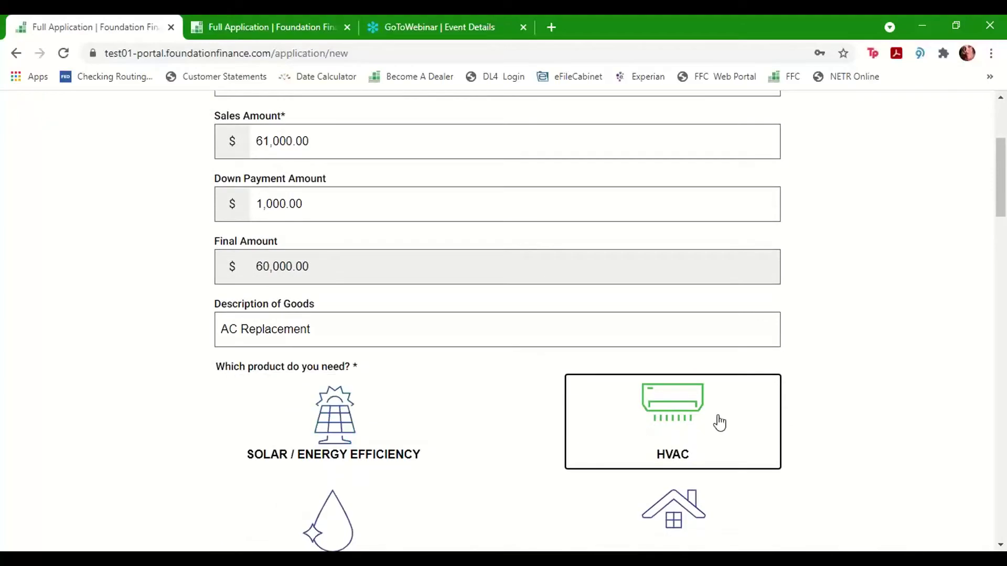
scroll(899, 369, "down", 1)
scroll(899, 369, "down", 20)
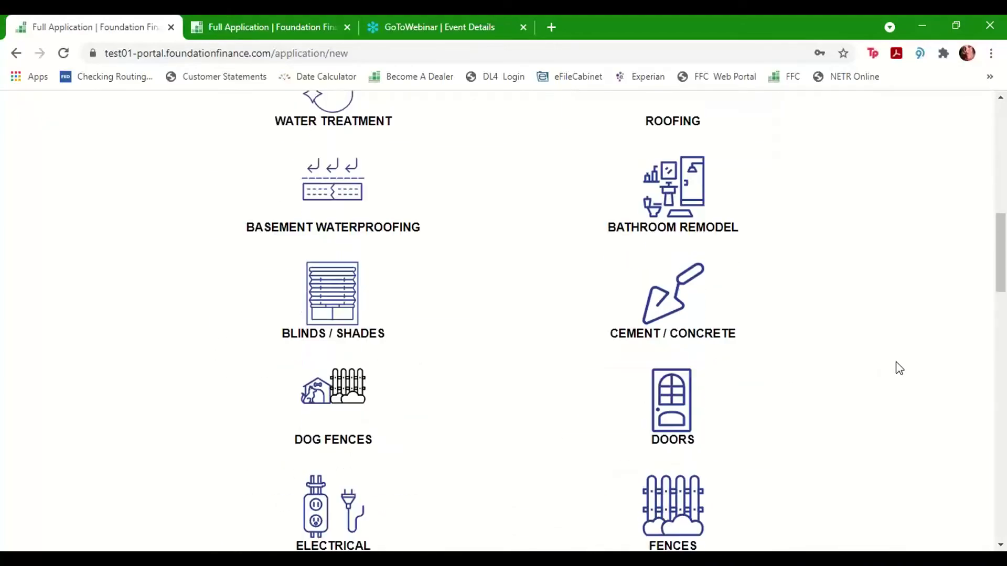
scroll(898, 367, "down", 10)
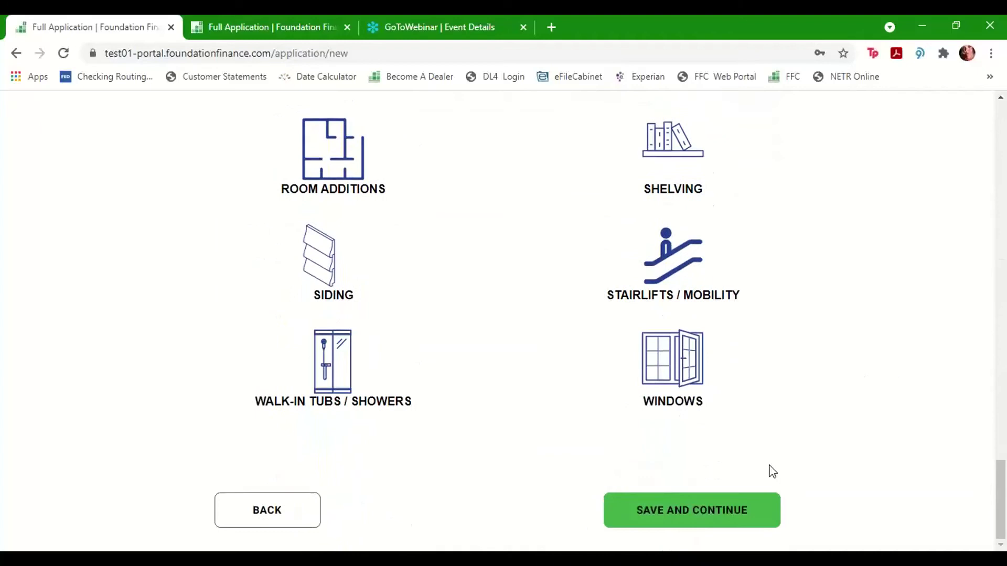
left_click(742, 512)
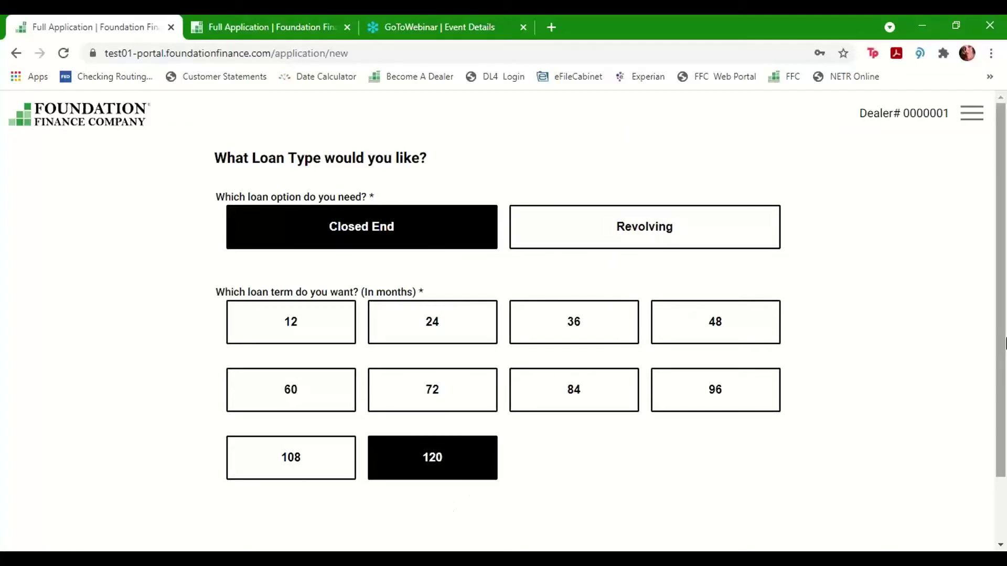
Save the Closed End 120-month loan type and decline a special program
scroll(1005, 343, "down", 2)
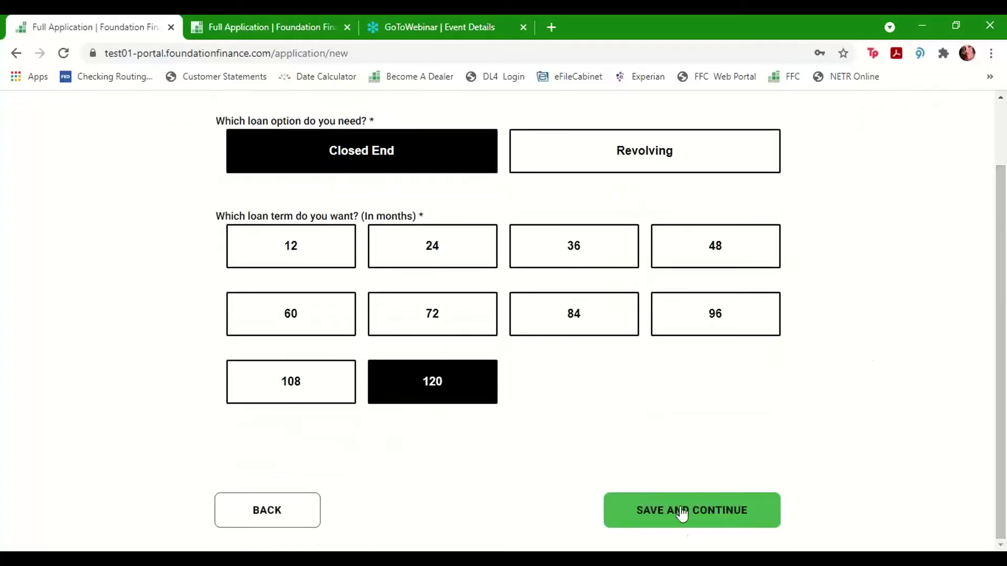
left_click(665, 511)
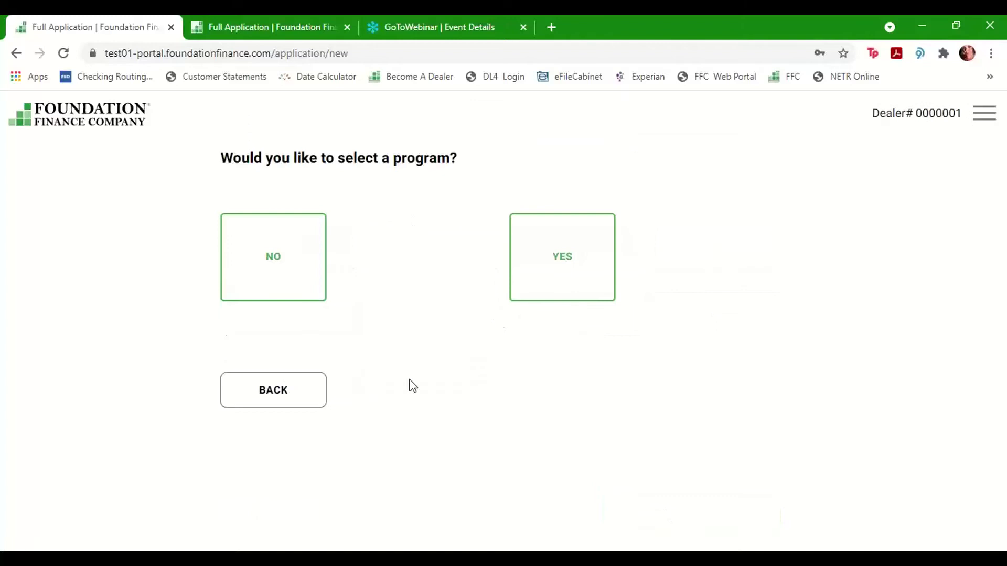
left_click(280, 262)
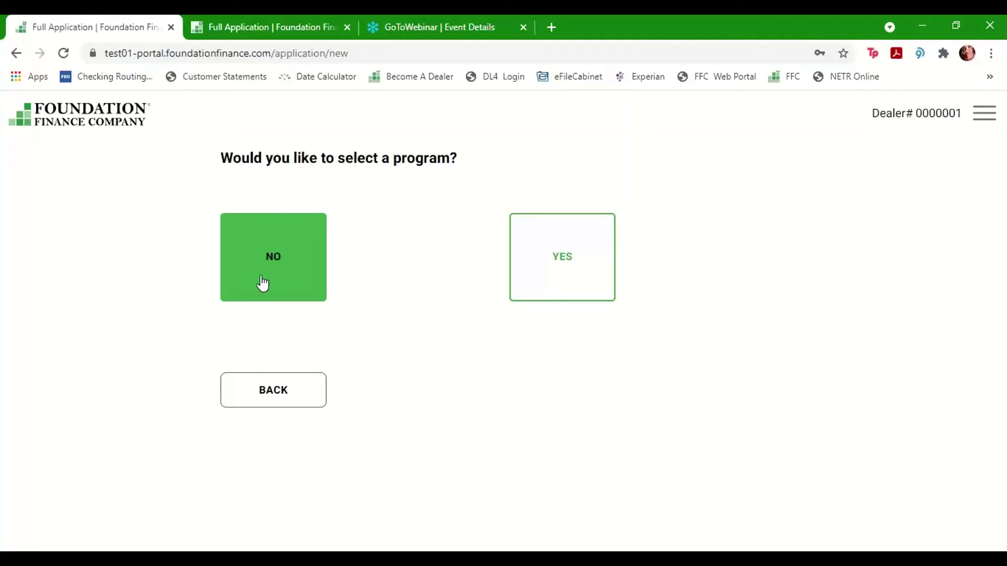
left_click(262, 282)
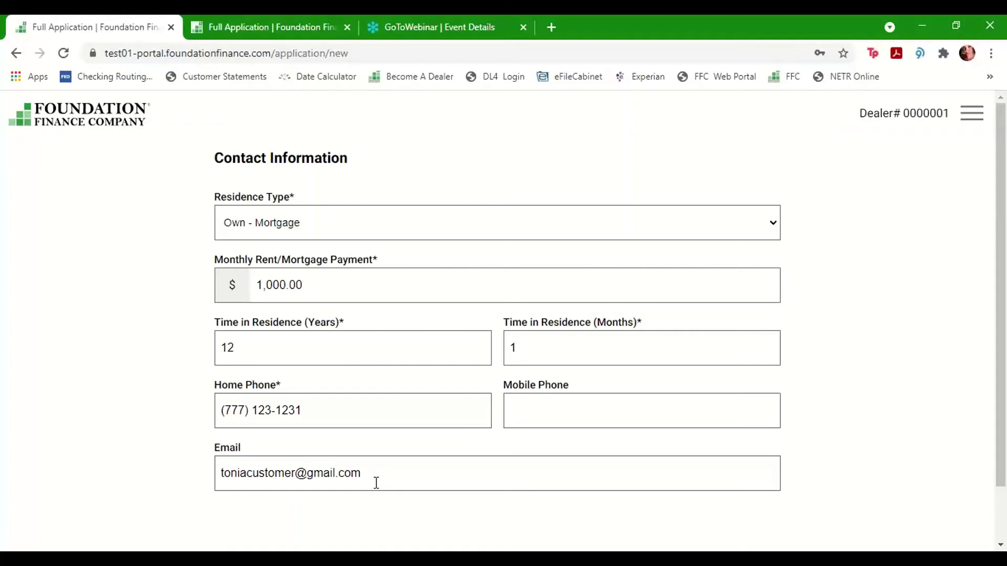
Save the contact details: Own - Mortgage, $1,000.00 monthly payment, 12 years at residence
scroll(940, 505, "down", 1)
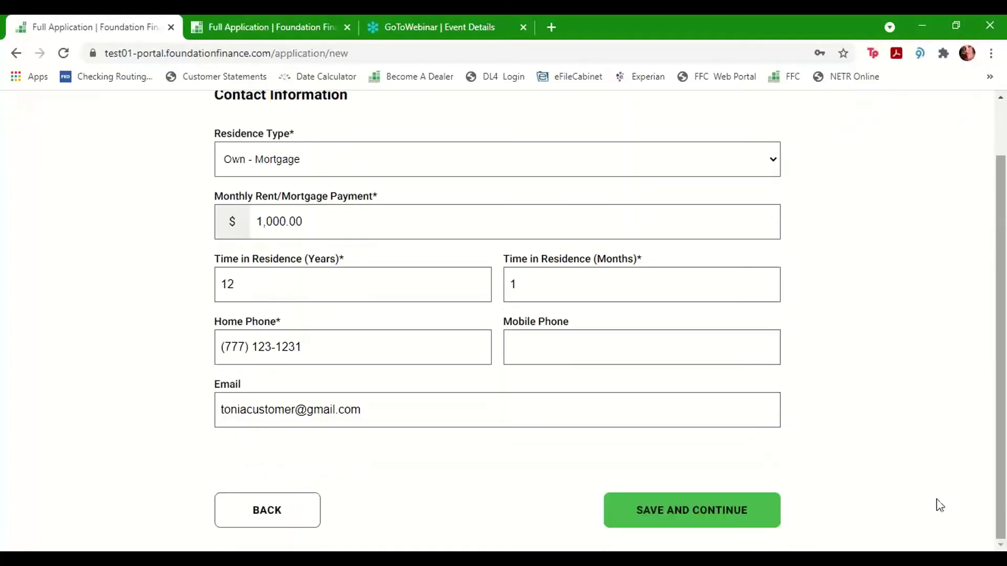
left_click(693, 507)
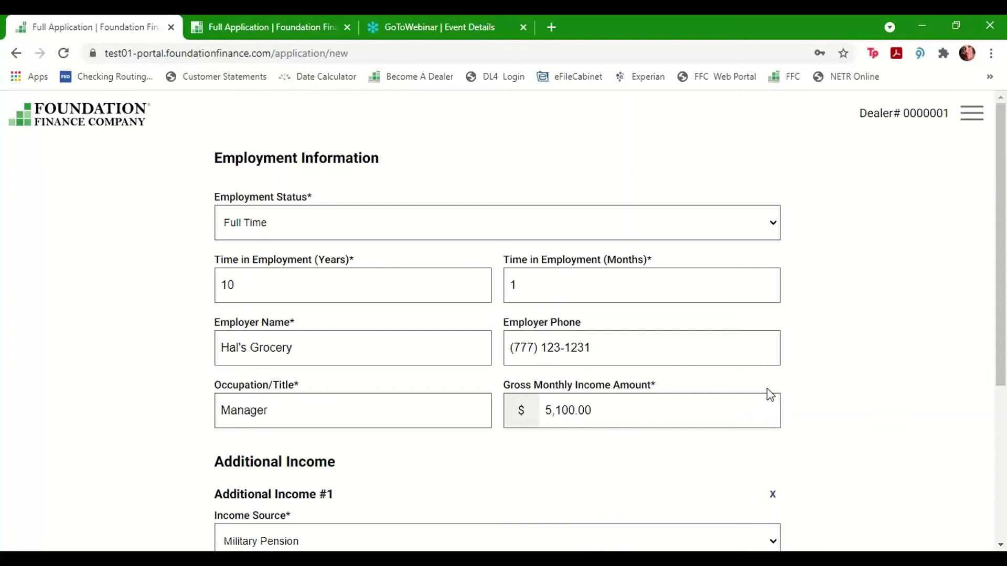
Keep the $500.00 Military Pension income, save employment details, and decline adding a co-applicant
scroll(1003, 336, "down", 3)
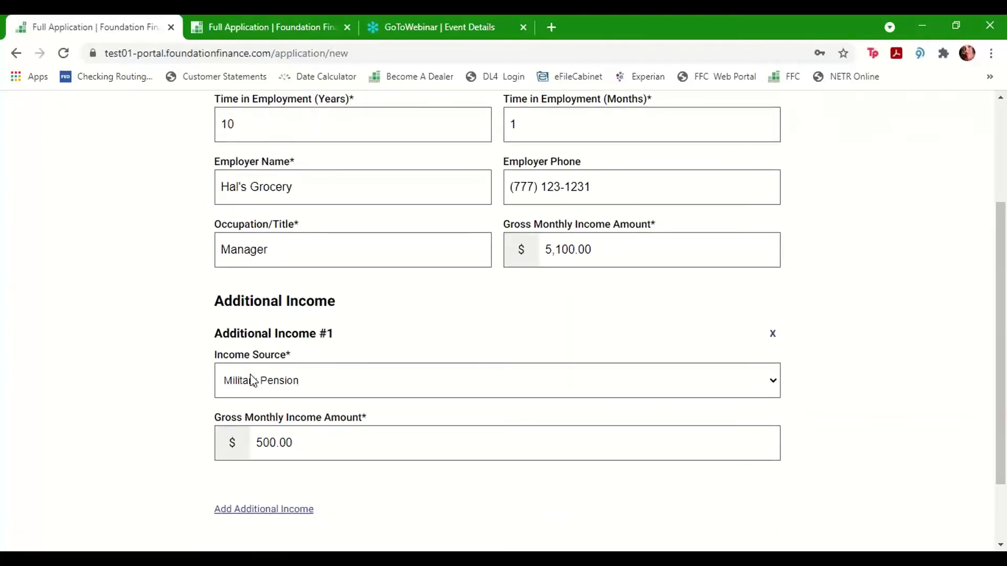
left_click(265, 395)
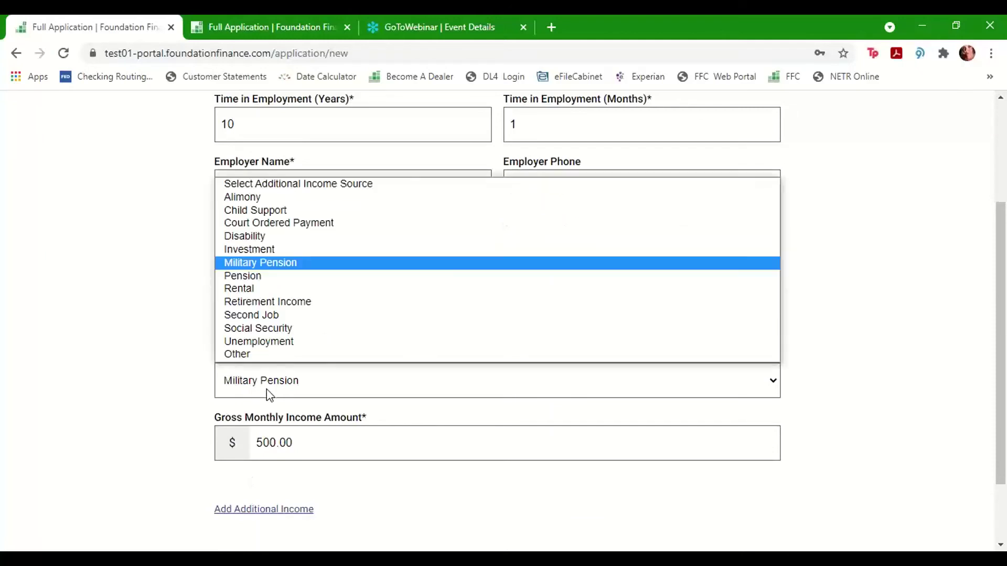
key("Escape")
scroll(992, 384, "down", 2)
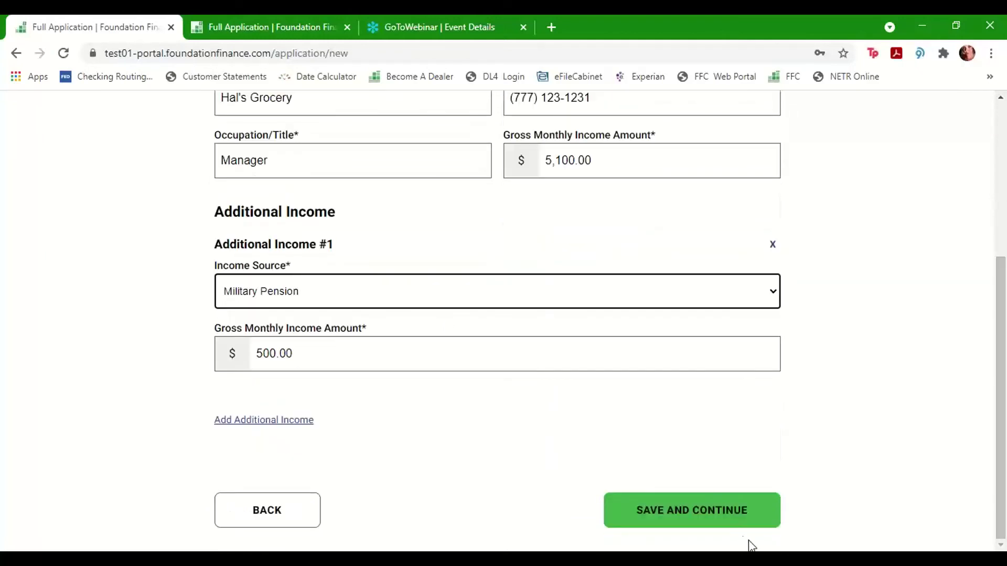
left_click(706, 522)
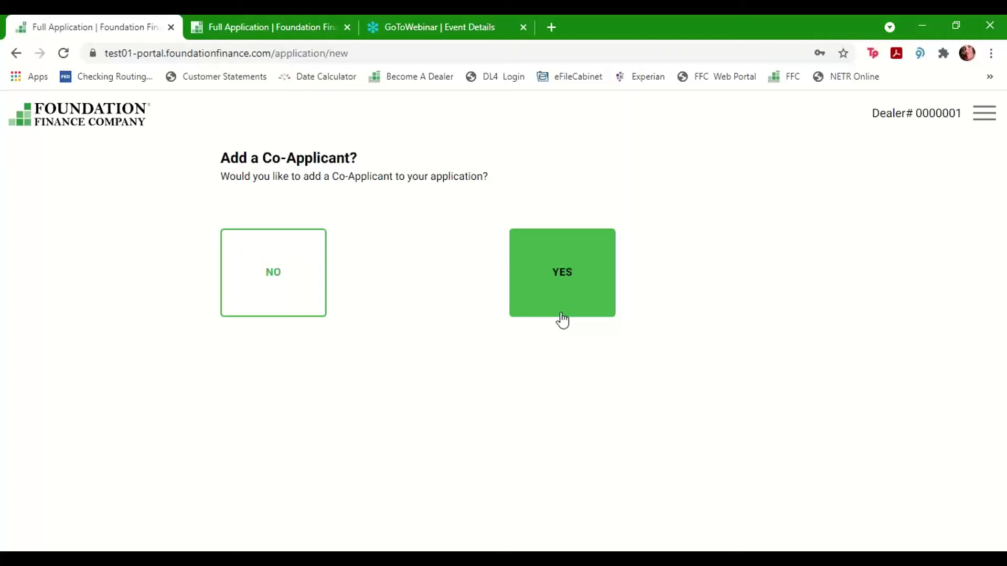
left_click(297, 301)
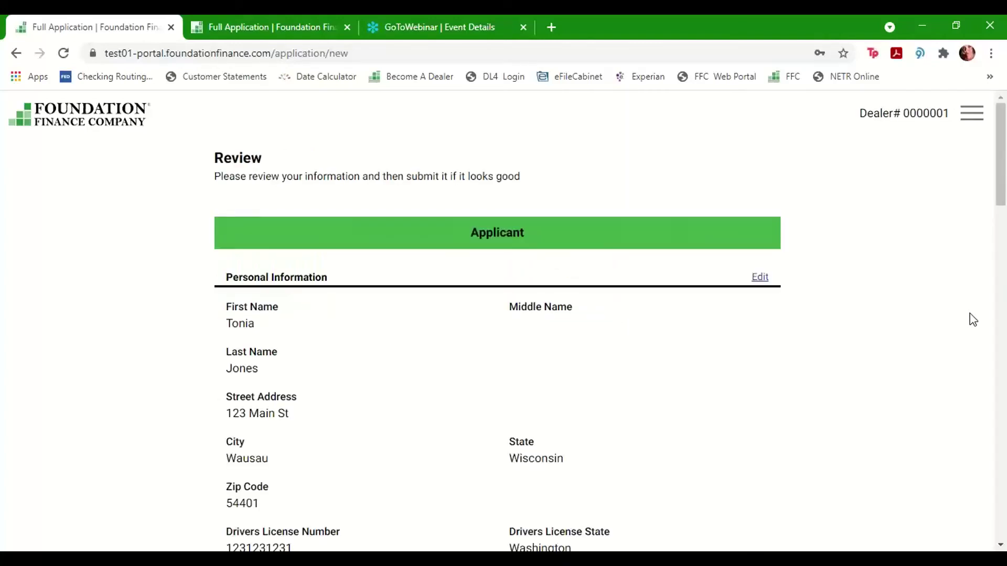
scroll(973, 319, "down", 3)
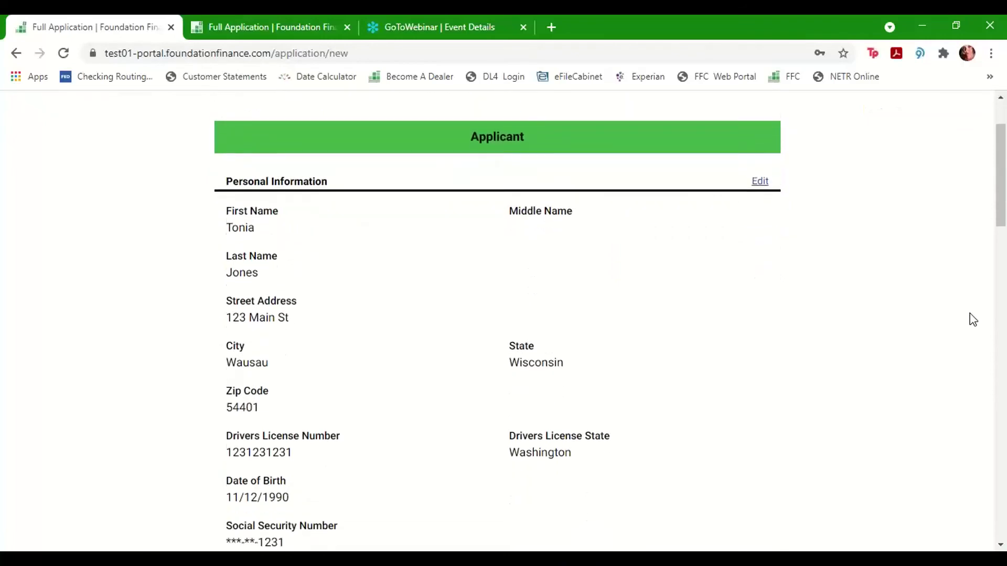
scroll(972, 319, "down", 3)
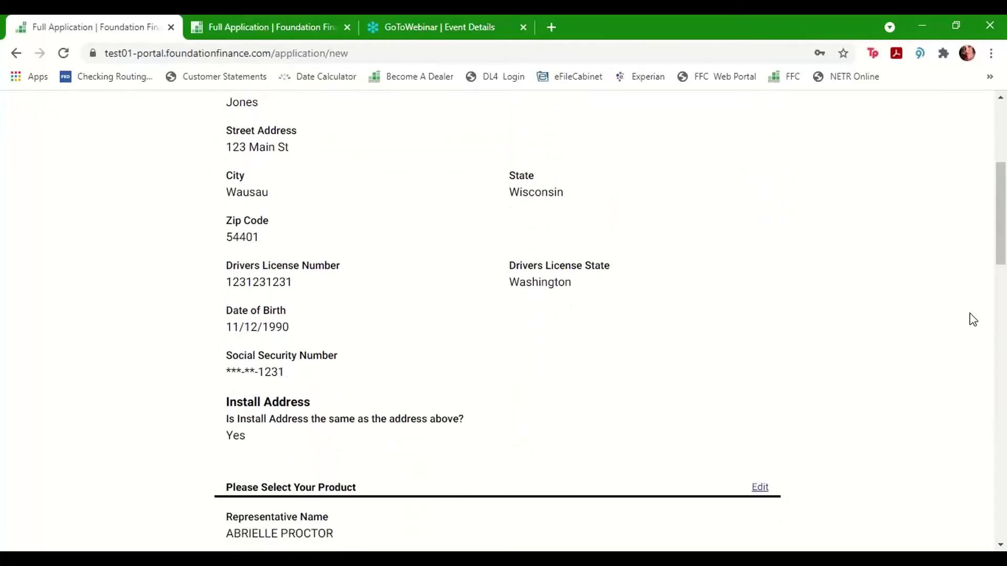
scroll(970, 315, "down", 14)
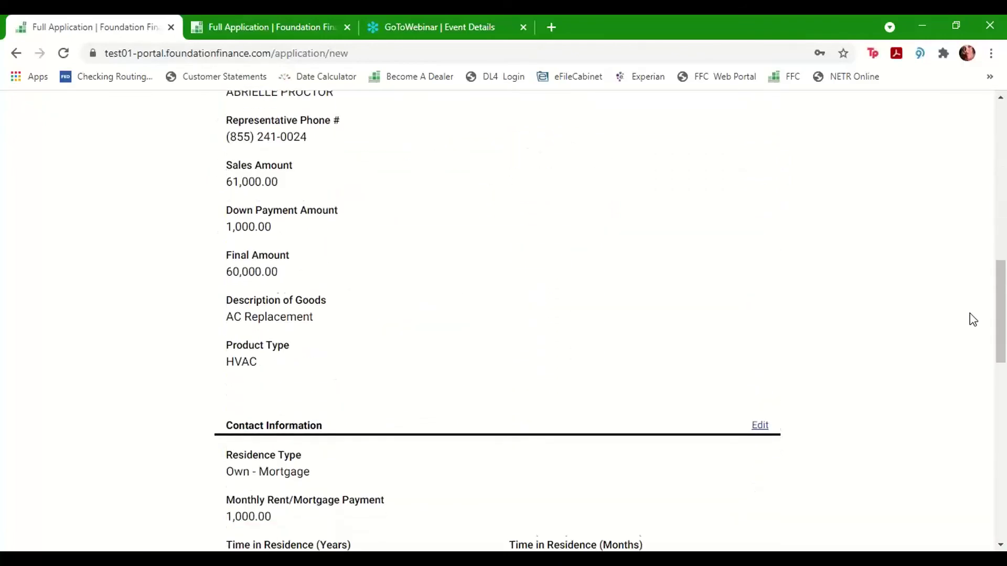
scroll(970, 315, "down", 8)
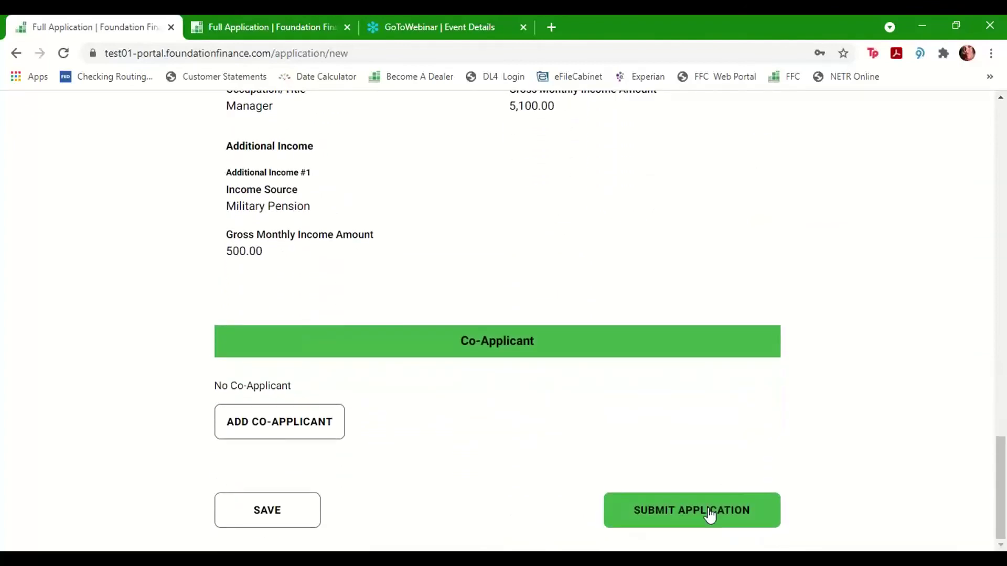
Submit the reviewed credit application for processing from the Review page
left_click(708, 511)
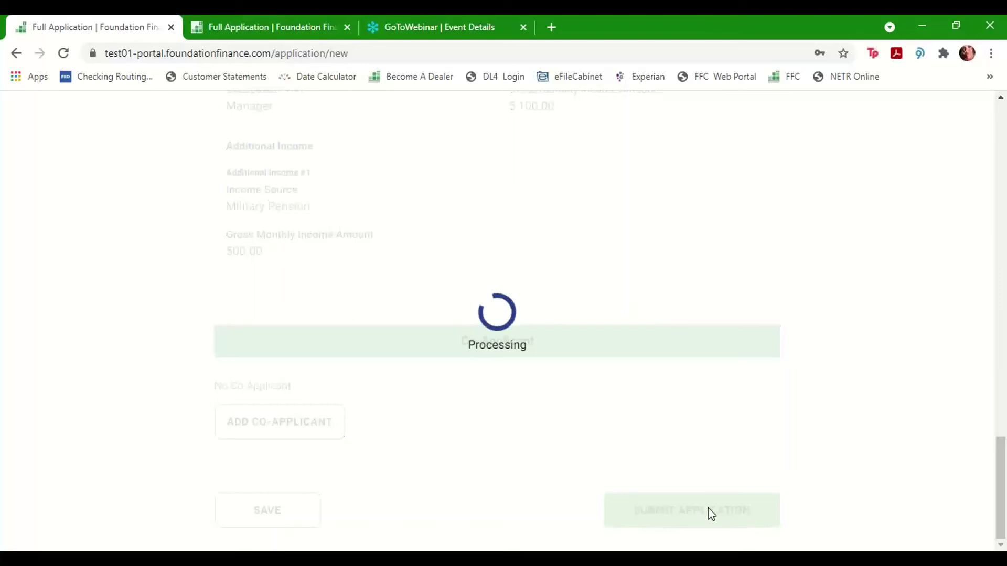